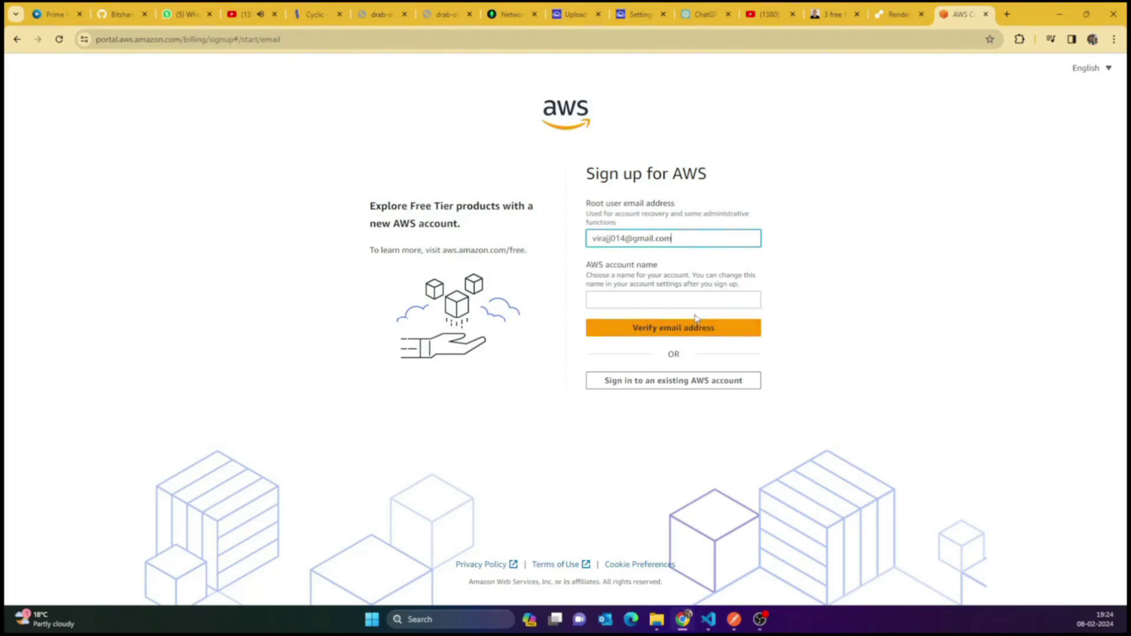
- Enter the account name and verify the root email with the pasted emailed code
{"action": "type", "text": "harshal"}
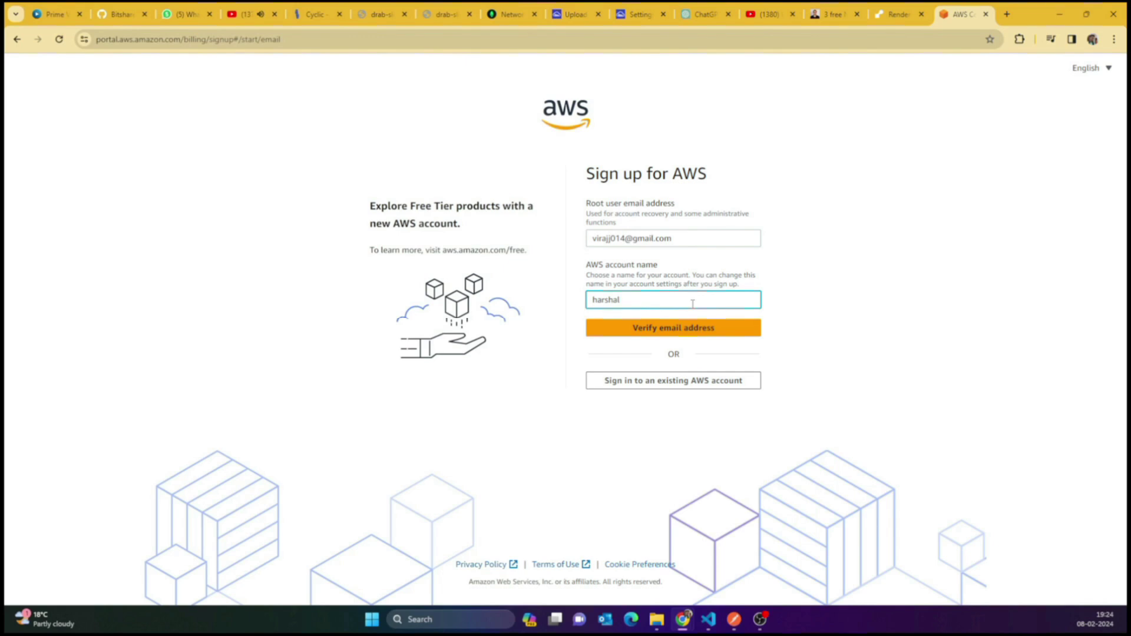
{"action": "left_click", "coordinate": [703, 337]}
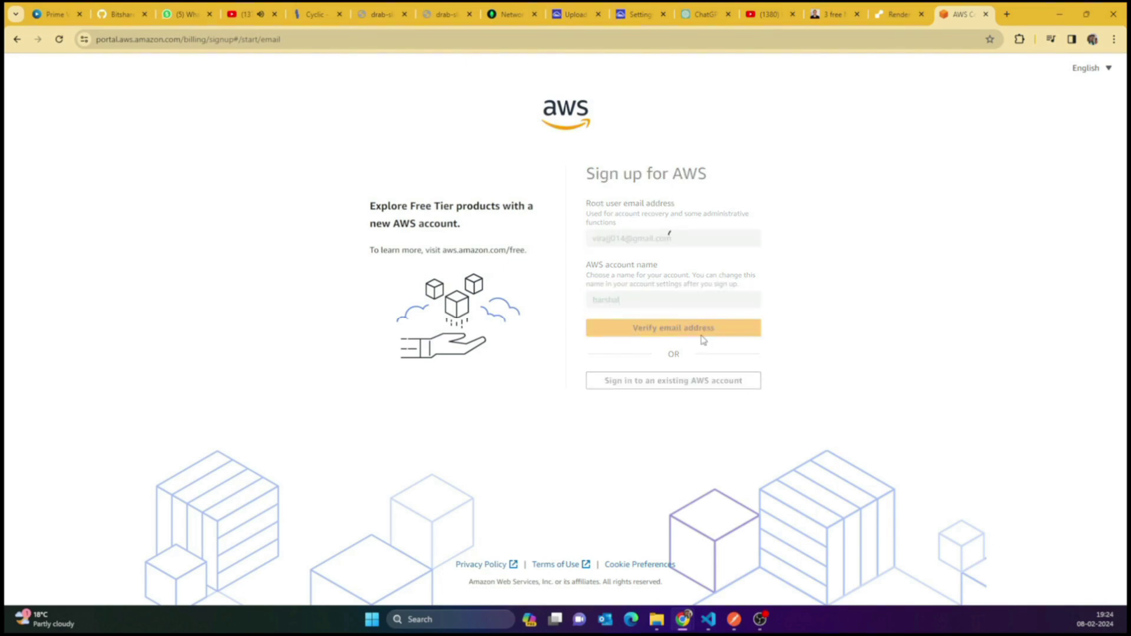
{"action": "left_click", "coordinate": [712, 325]}
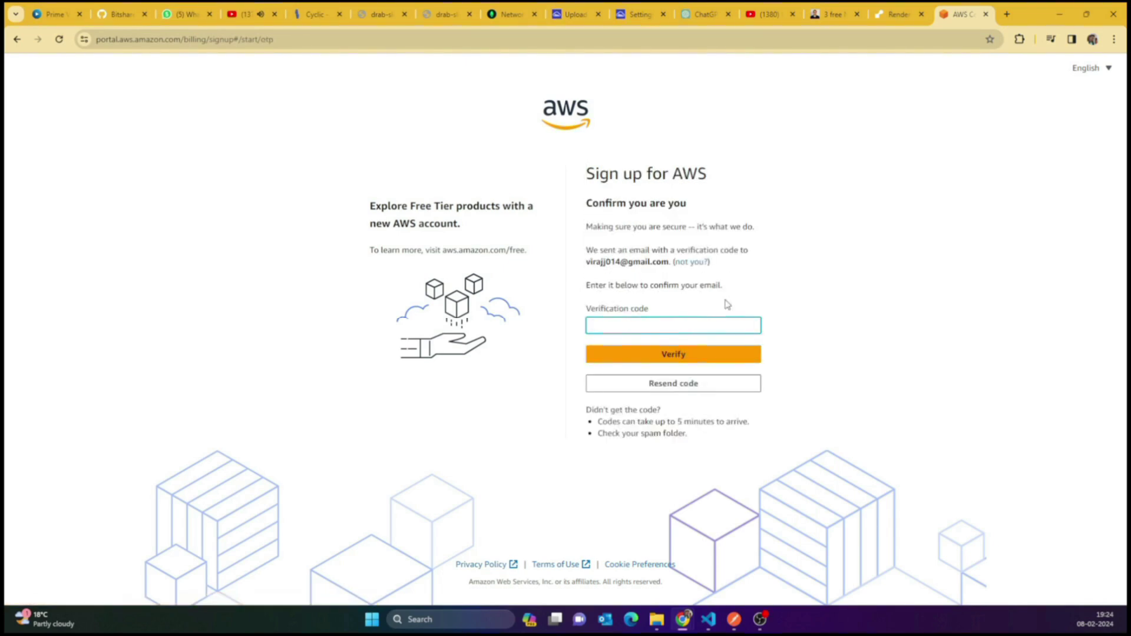
{"action": "key", "text": "ctrl+v"}
{"action": "left_click", "coordinate": [723, 353]}
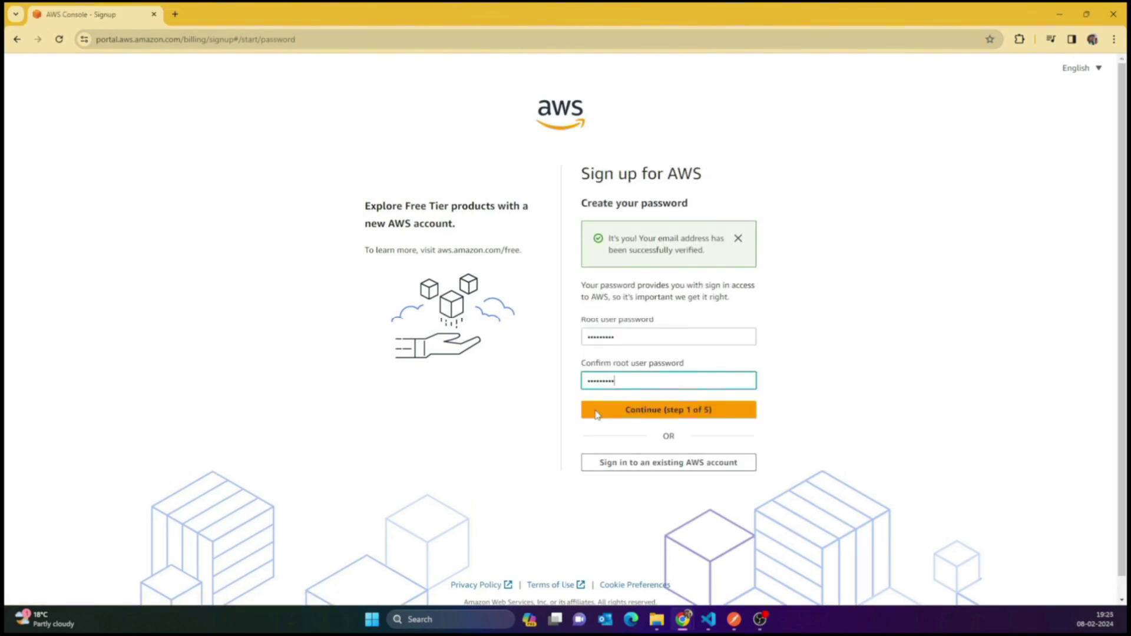
- Set the root password, accept the AWS Customer Agreement, submit contact details, and save the address in Chrome
{"action": "left_click", "coordinate": [652, 418]}
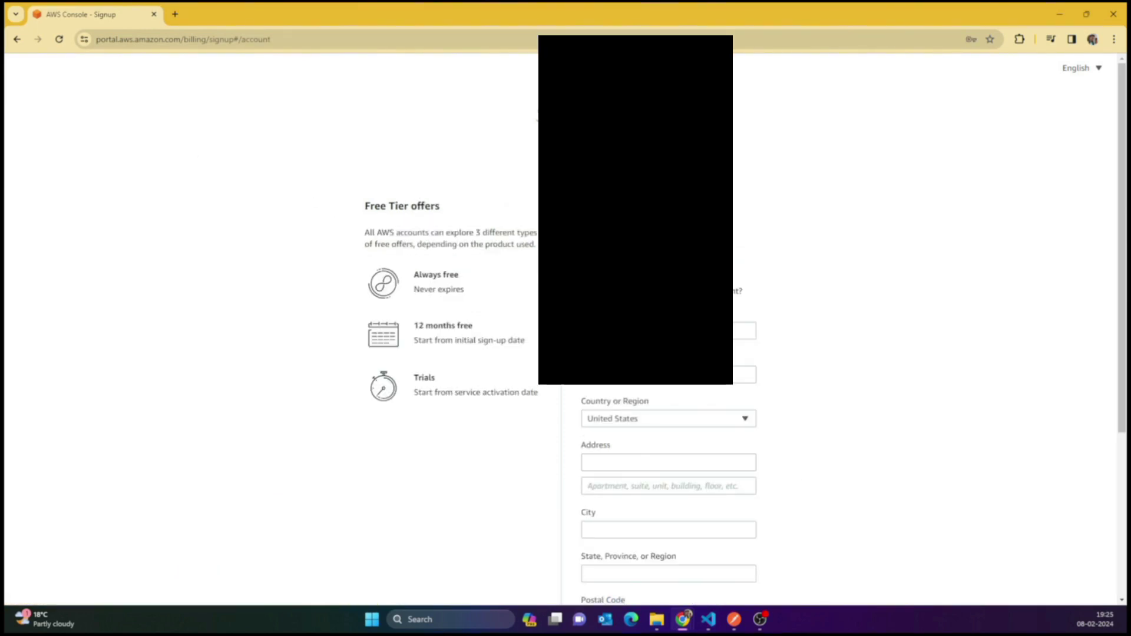
{"action": "scroll", "coordinate": [364, 171], "scroll_direction": "down", "scroll_amount": 5}
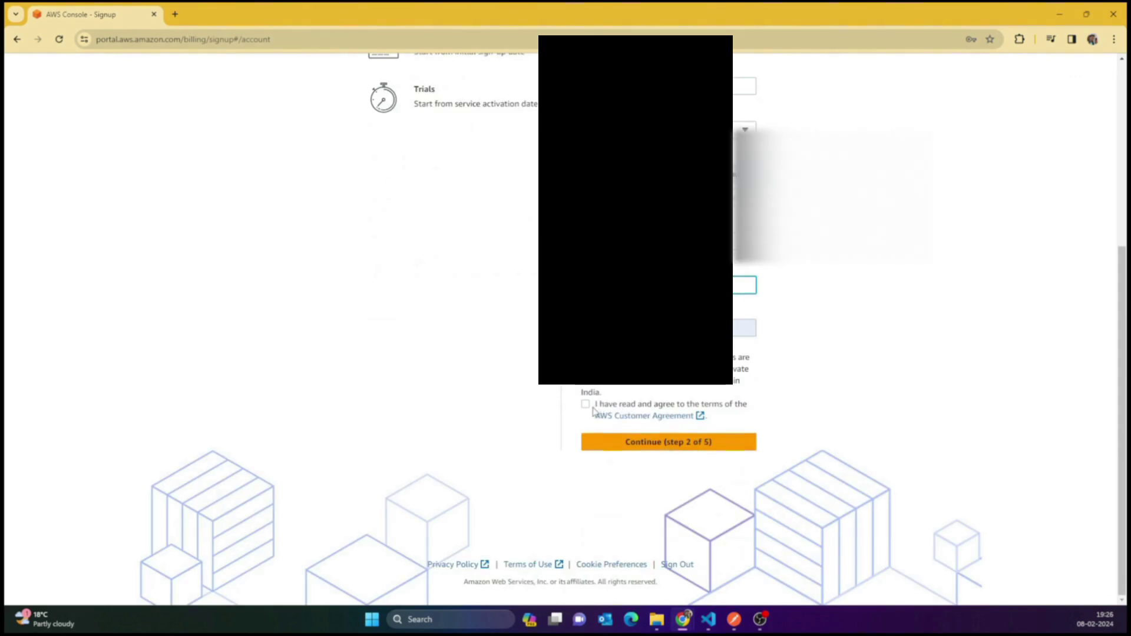
{"action": "left_click", "coordinate": [586, 406]}
{"action": "left_click", "coordinate": [668, 442]}
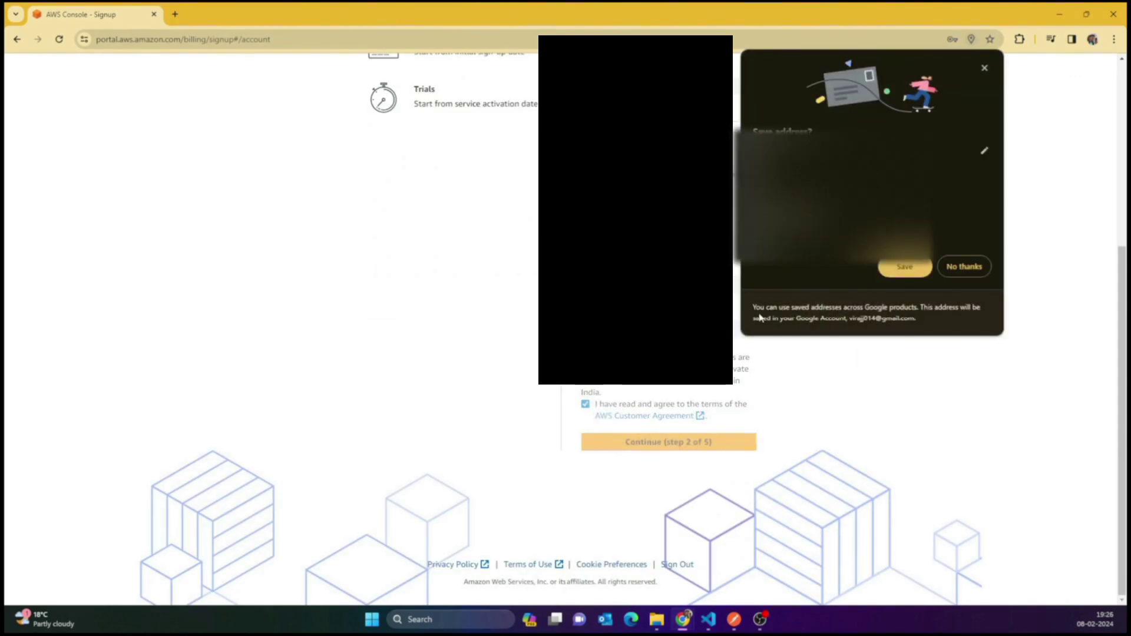
{"action": "left_click", "coordinate": [905, 266]}
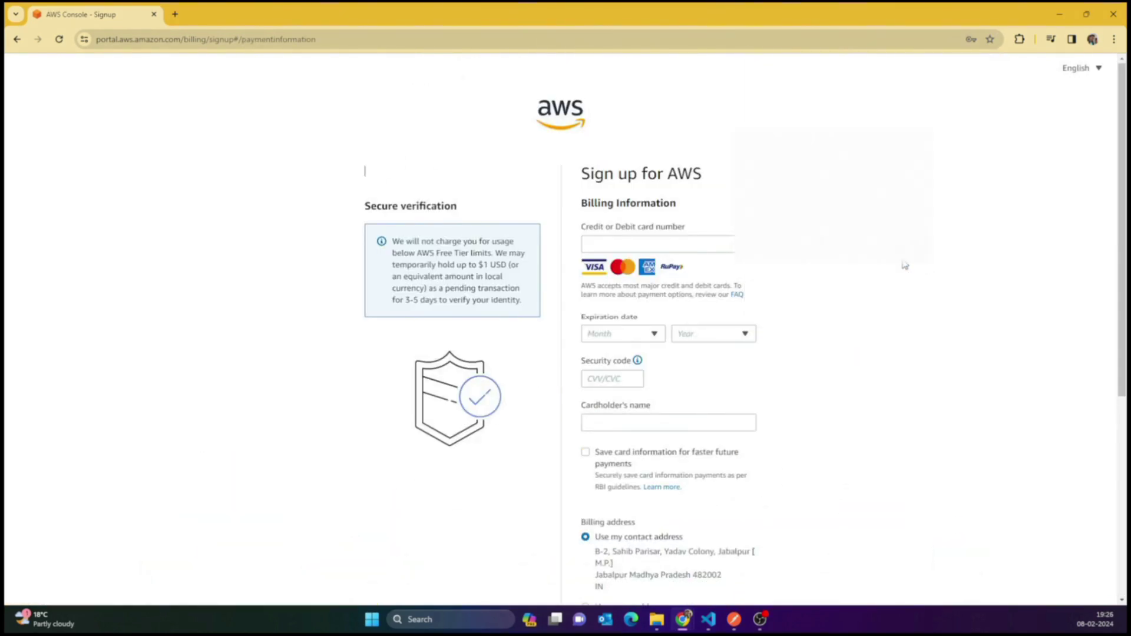
- Enter the card details, tick Save card information, pick the PAN-required option, and submit for verification
{"action": "left_click", "coordinate": [731, 248]}
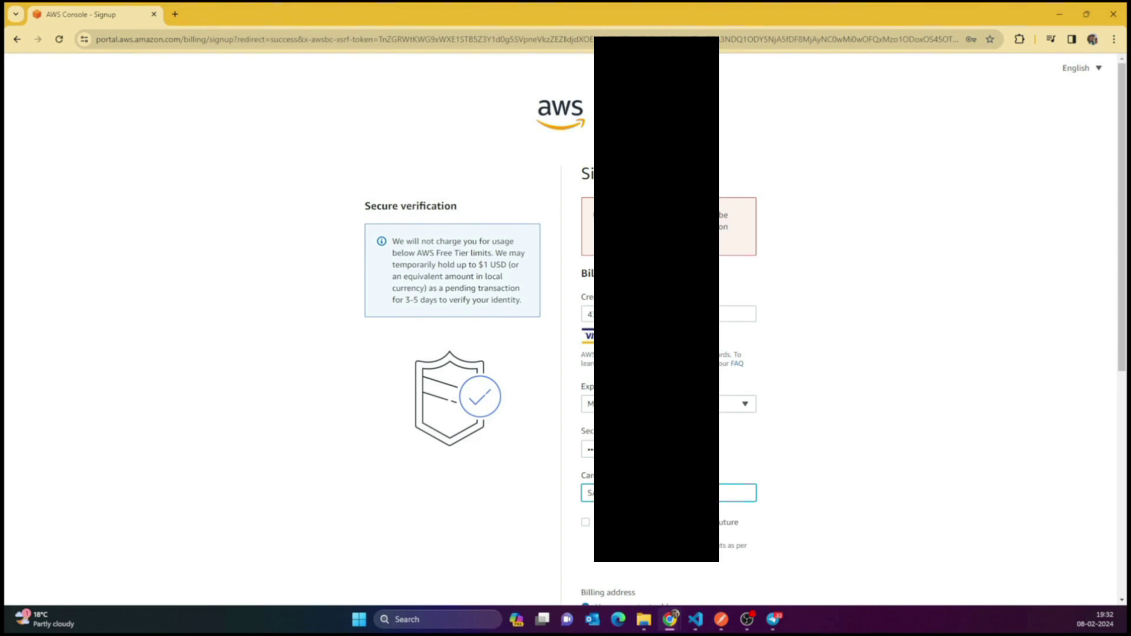
{"action": "left_click", "coordinate": [585, 522]}
{"action": "scroll", "coordinate": [787, 443], "scroll_direction": "down", "scroll_amount": 4}
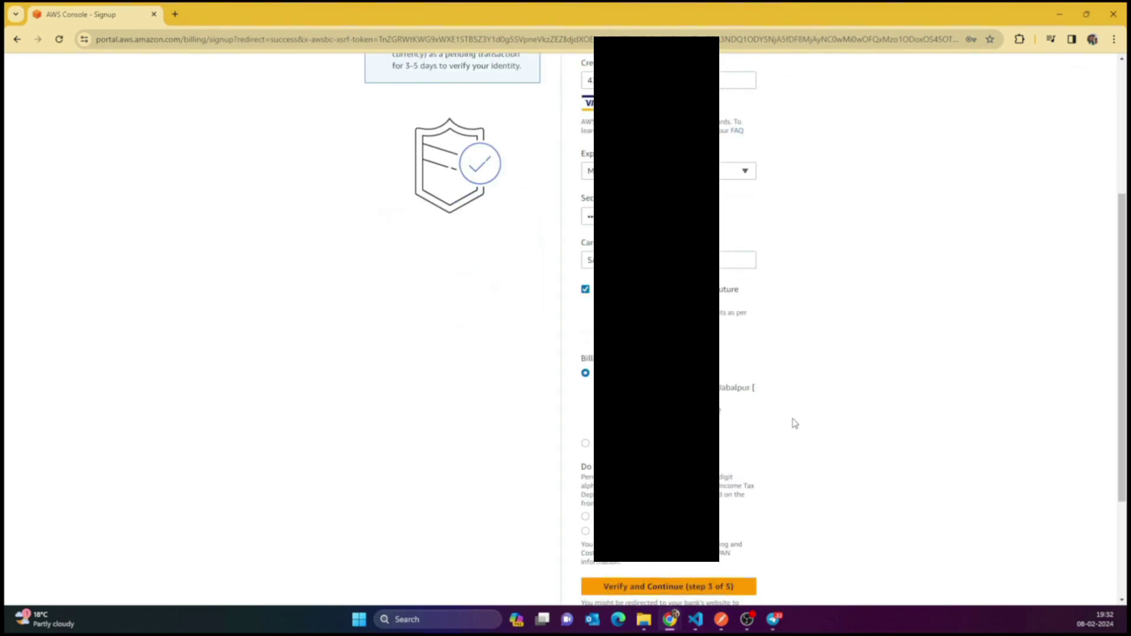
{"action": "scroll", "coordinate": [797, 422], "scroll_direction": "down", "scroll_amount": 1}
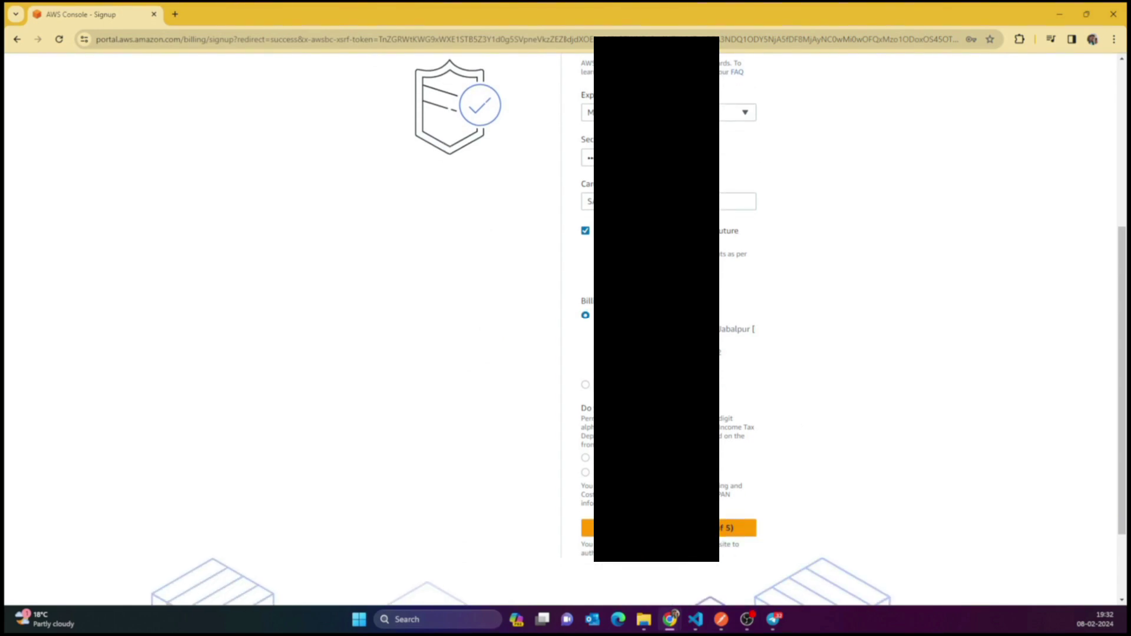
{"action": "left_click", "coordinate": [585, 472]}
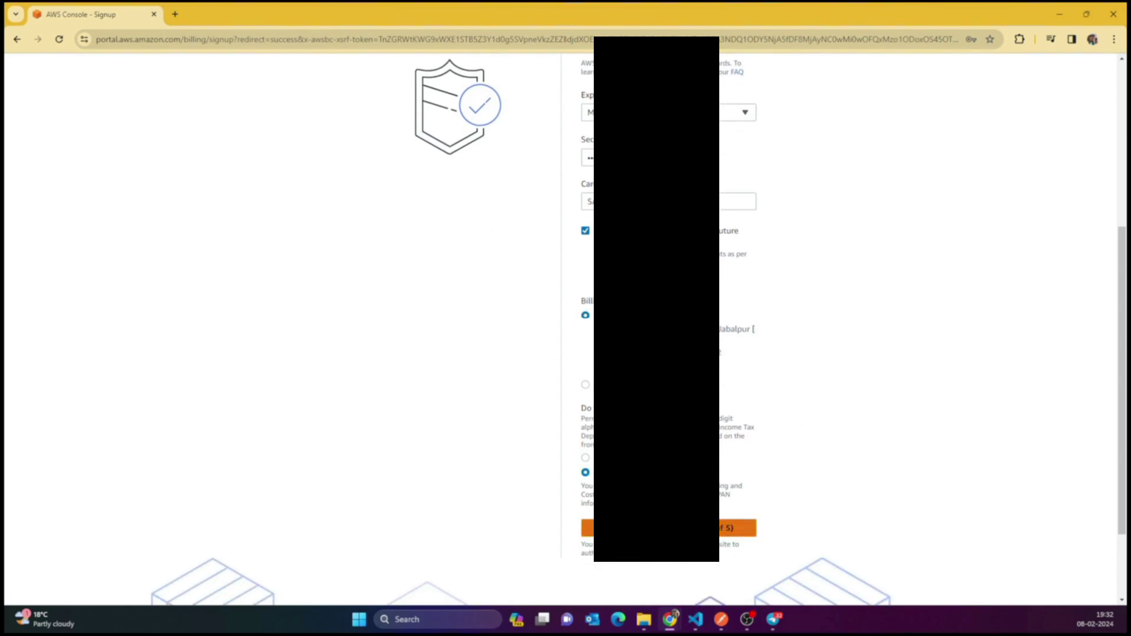
{"action": "left_click", "coordinate": [585, 457]}
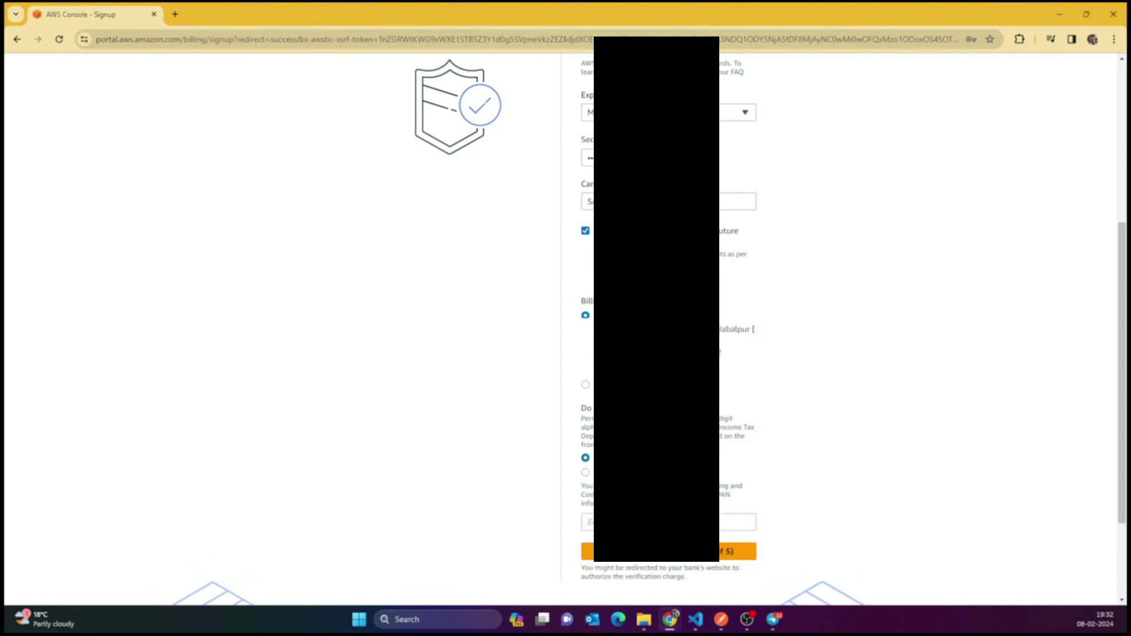
{"action": "left_click", "coordinate": [661, 557]}
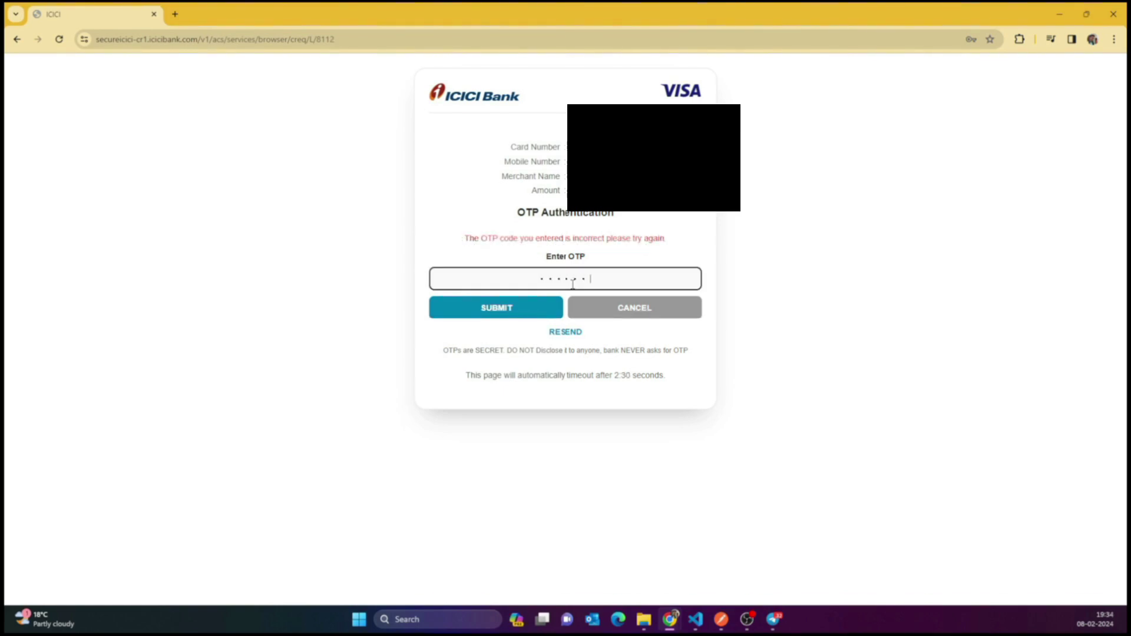
- Submit the bank one-time password to authorise the INR 2.00 verification charge
{"action": "left_click", "coordinate": [543, 307]}
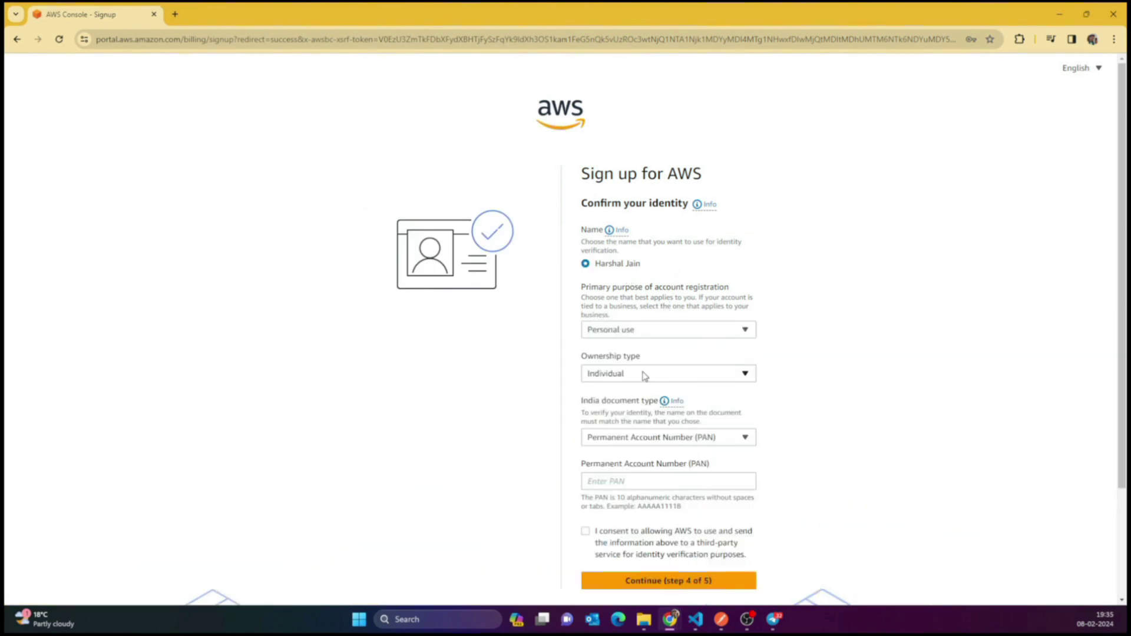
- Keep Individual as the ownership type and enter the PAN in the identity form
{"action": "left_click", "coordinate": [644, 374]}
{"action": "left_click", "coordinate": [644, 374]}
{"action": "left_click", "coordinate": [670, 480]}
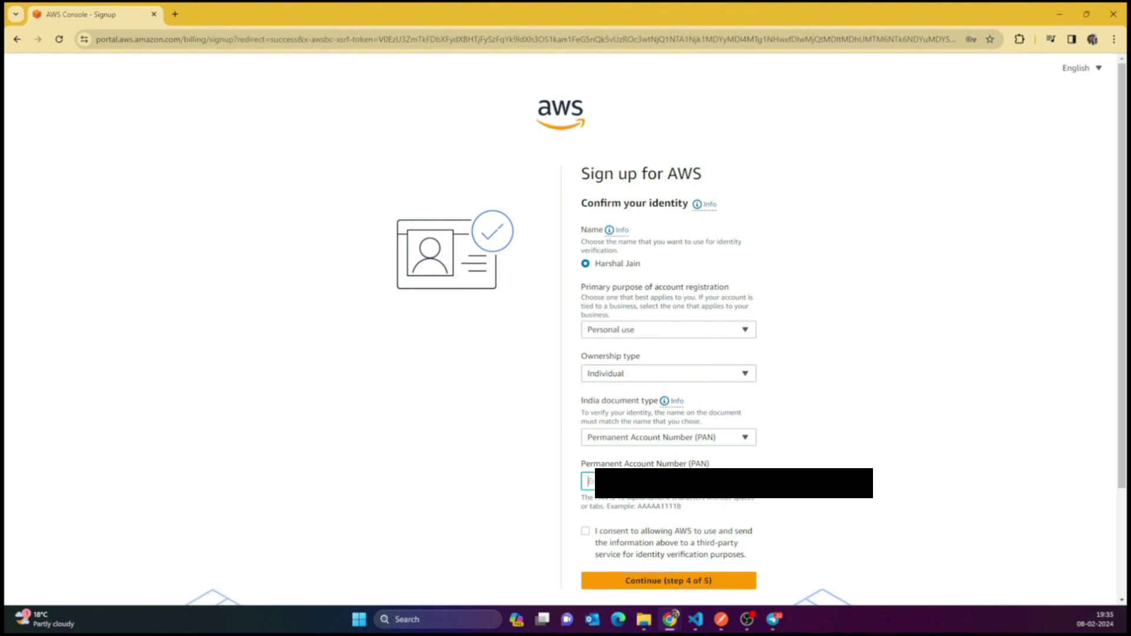
{"action": "type", "text": "C"}
{"action": "scroll", "coordinate": [566, 324], "scroll_direction": "down", "scroll_amount": 2}
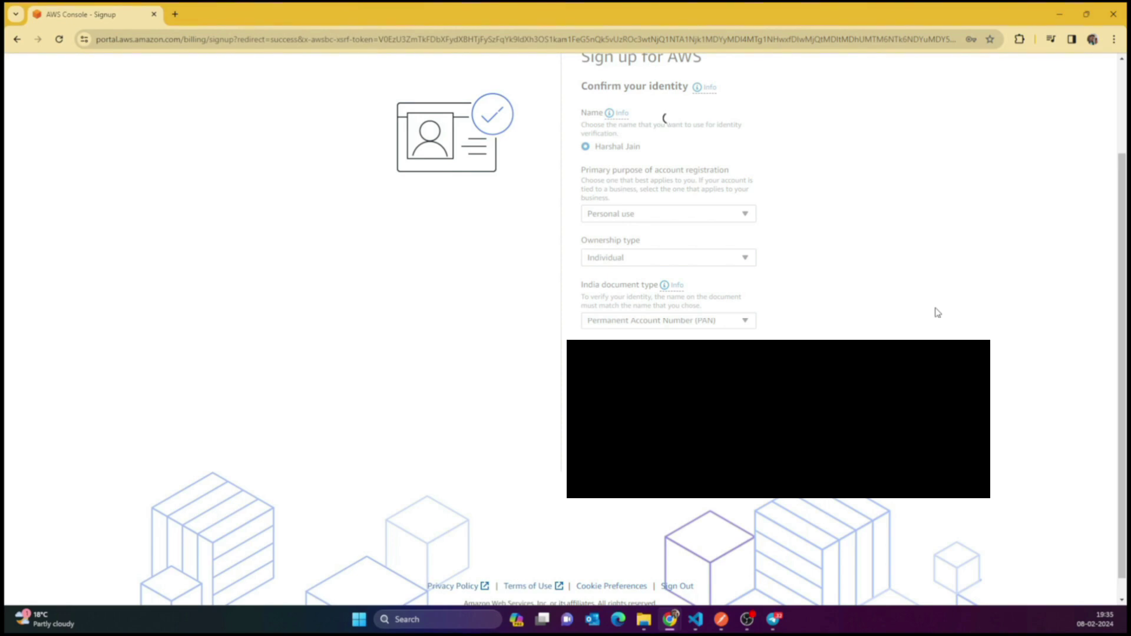
- Choose the phone verification method and set the country calling code to India (+91)
{"action": "scroll", "coordinate": [934, 310], "scroll_direction": "down", "scroll_amount": 2}
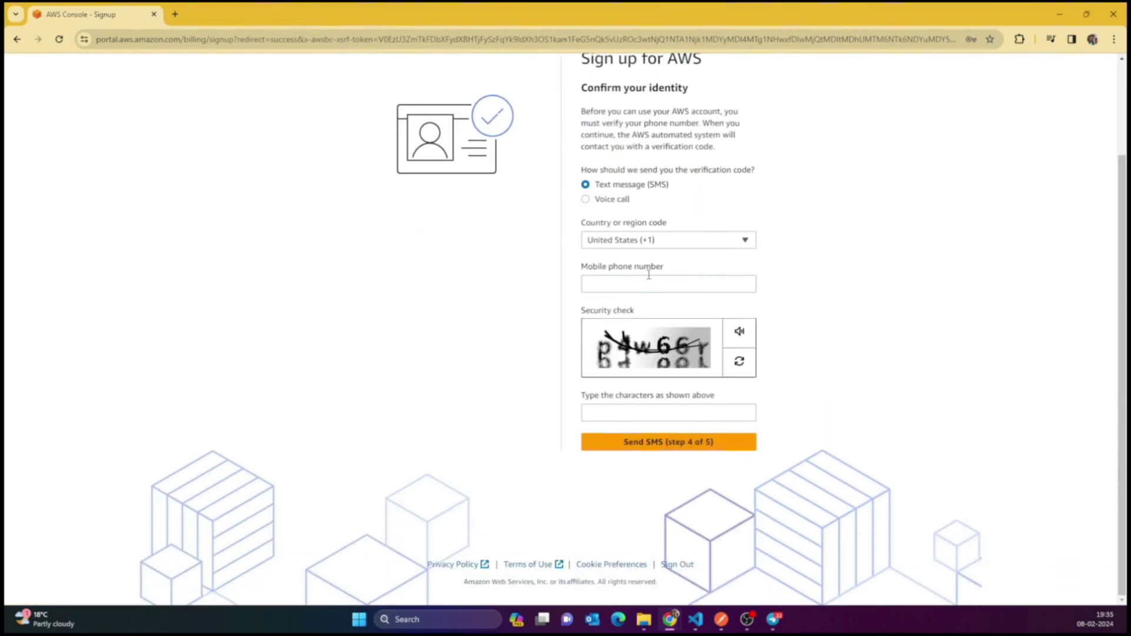
{"action": "left_click", "coordinate": [586, 200]}
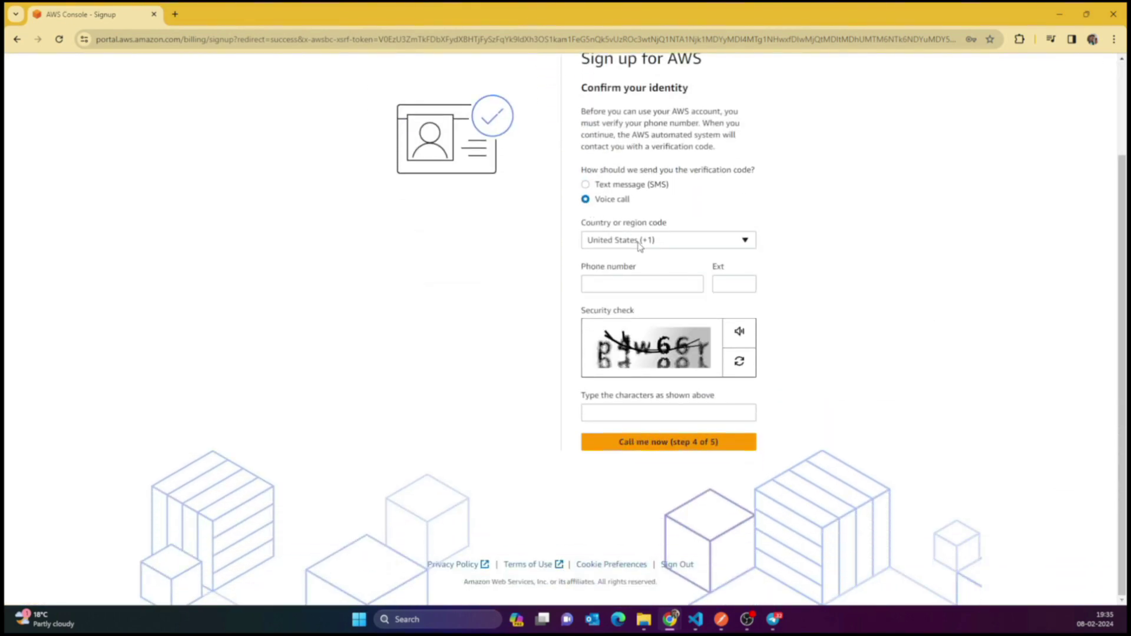
{"action": "left_click", "coordinate": [639, 241]}
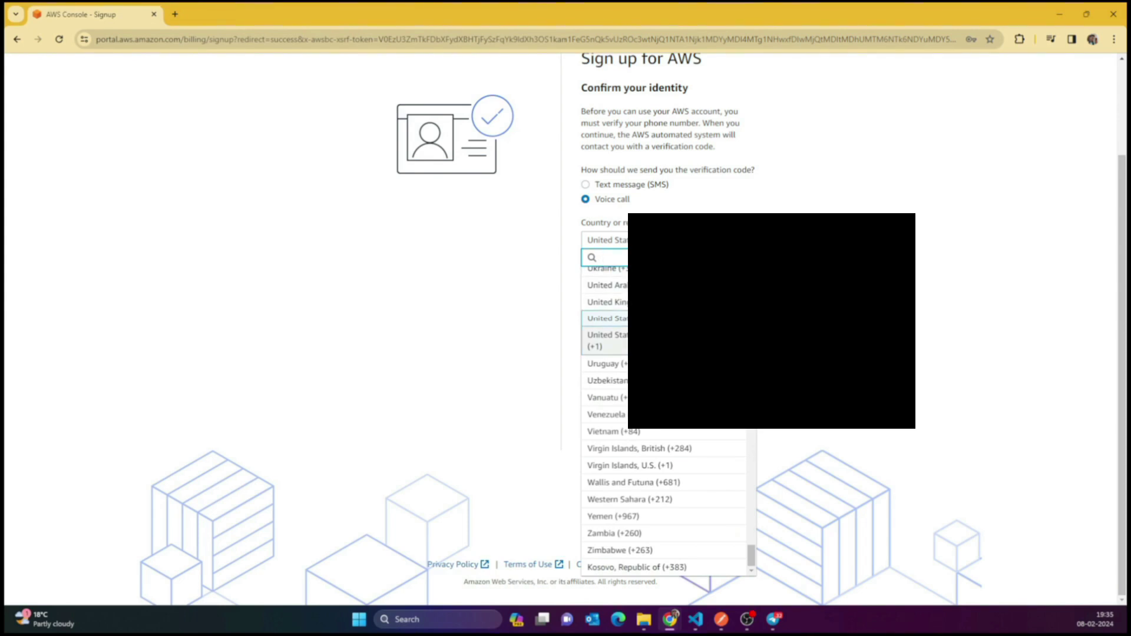
{"action": "type", "text": "India"}
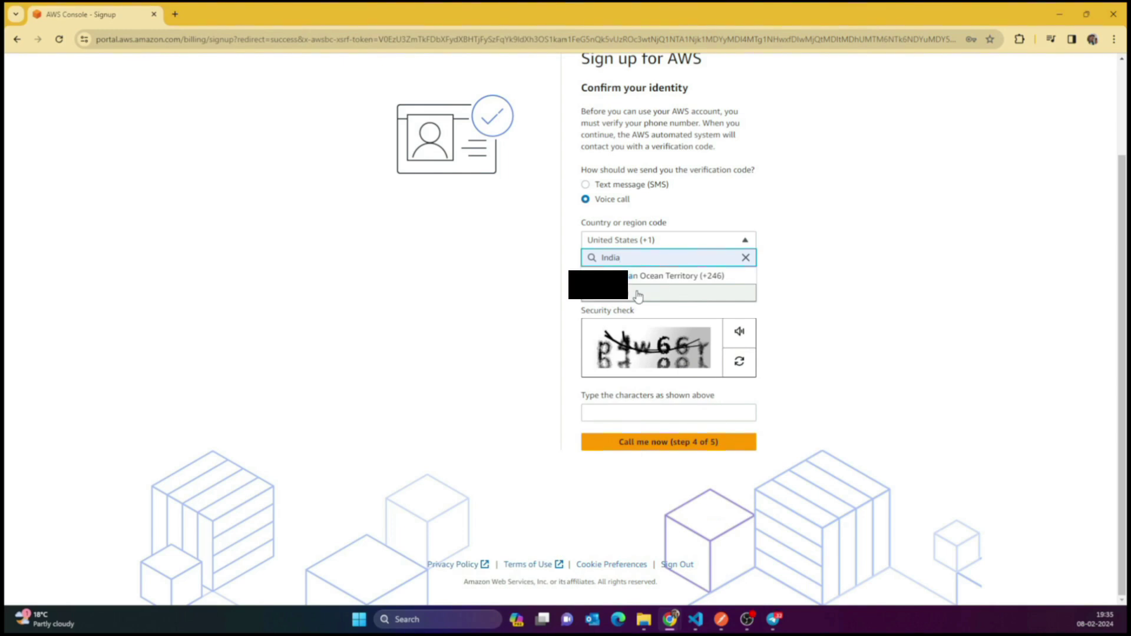
{"action": "left_click", "coordinate": [664, 299]}
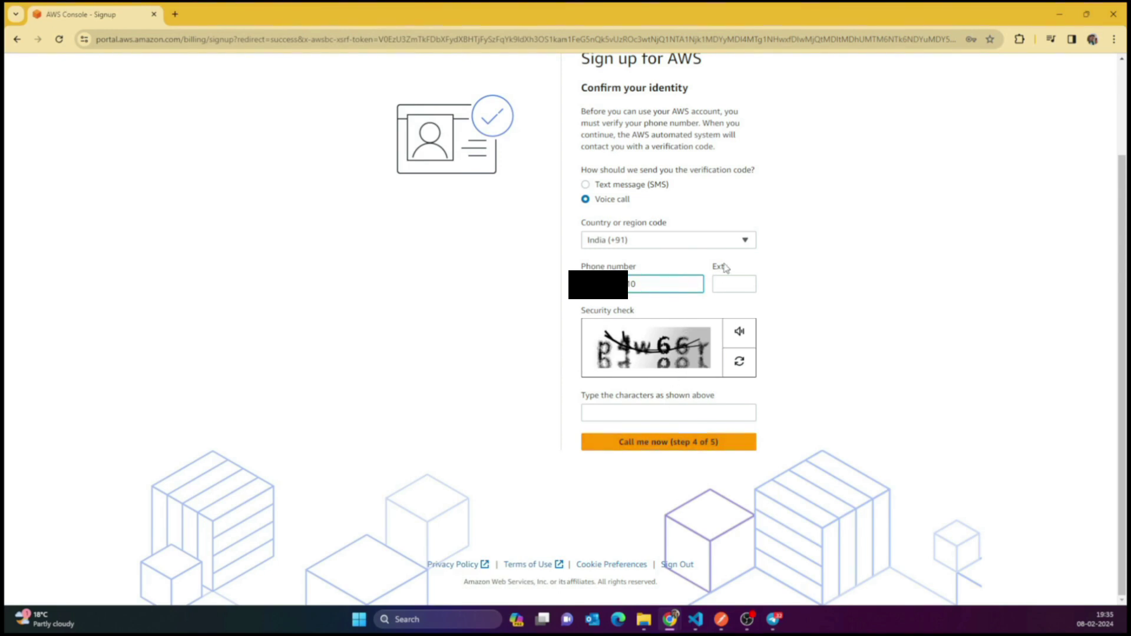
- Enter the security check characters and request the SMS code, retrying with new characters
{"action": "left_click", "coordinate": [680, 418]}
{"action": "type", "text": "p2w"}
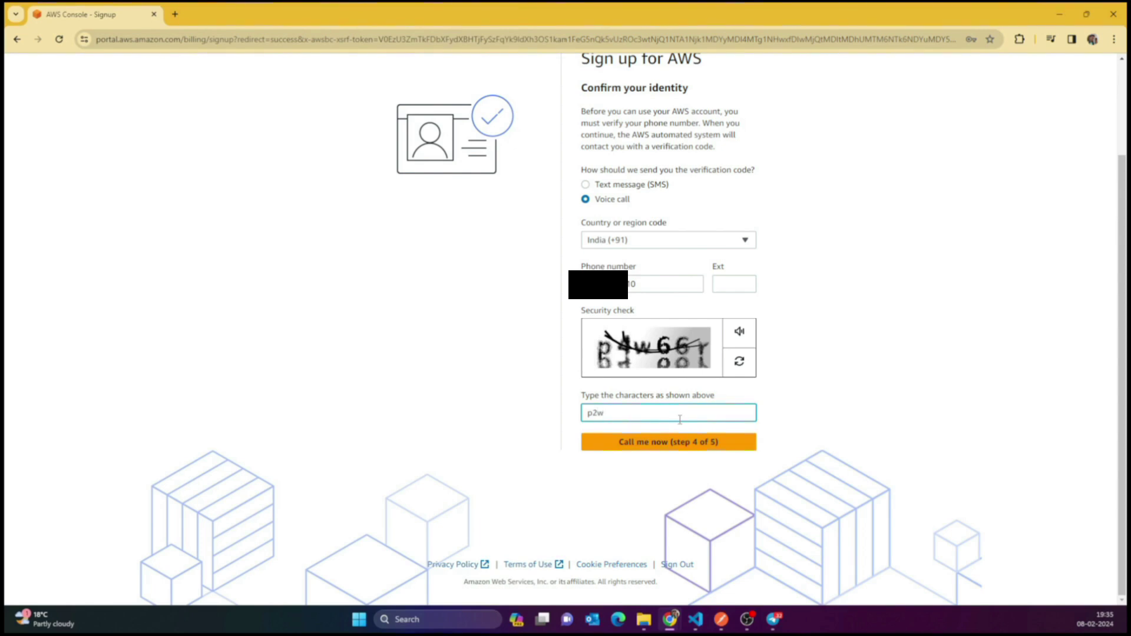
{"action": "type", "text": "66"}
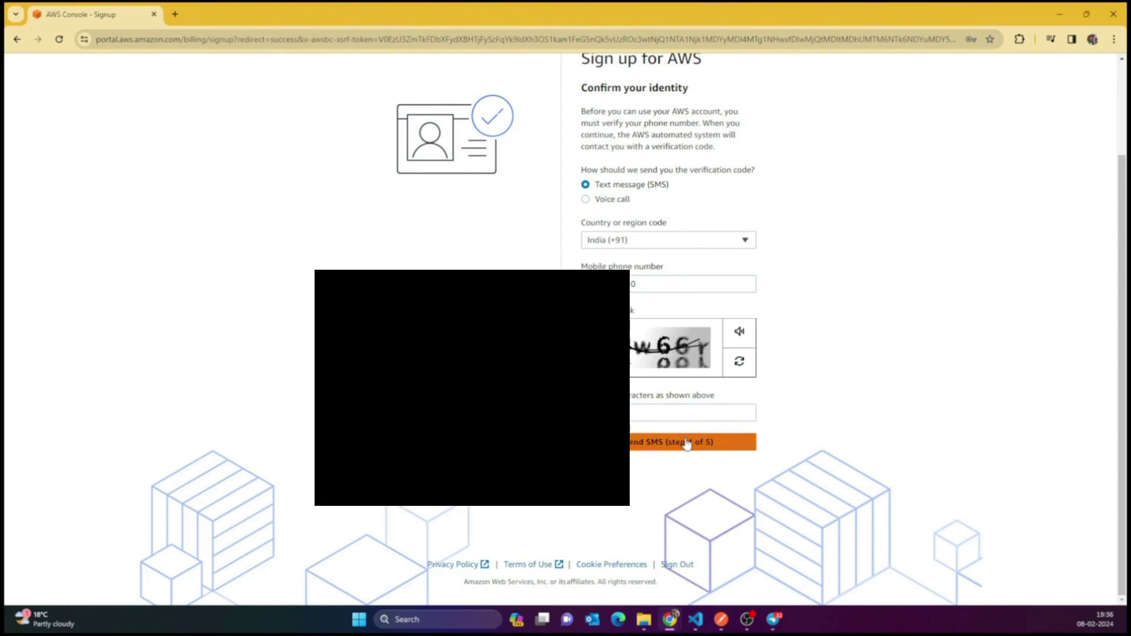
{"action": "left_click", "coordinate": [687, 442]}
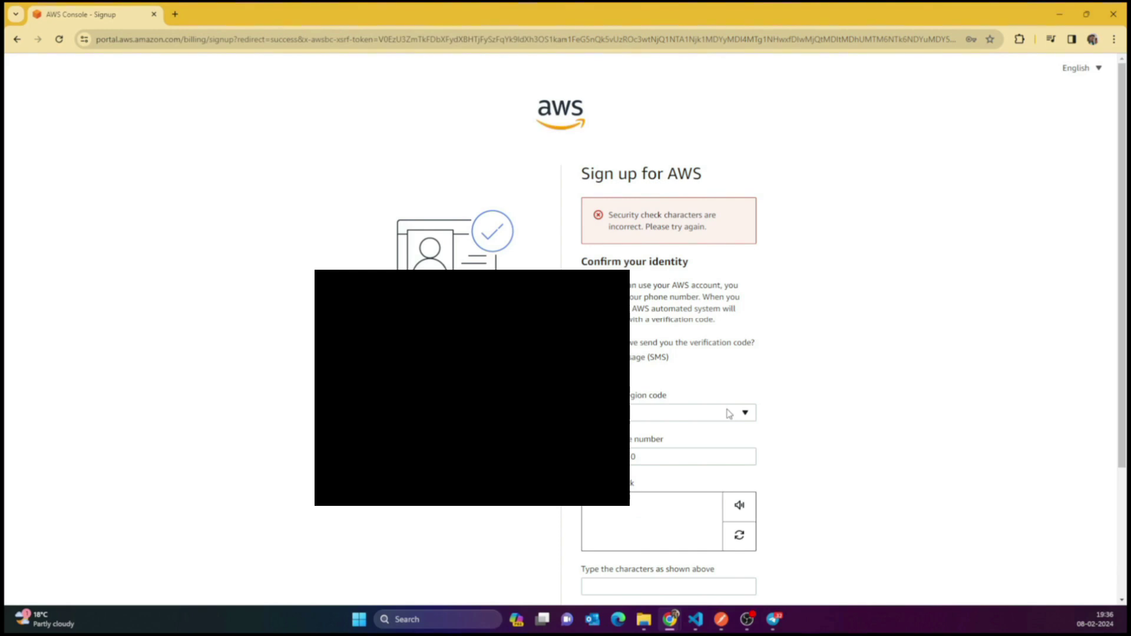
{"action": "scroll", "coordinate": [729, 414], "scroll_direction": "down", "scroll_amount": 2}
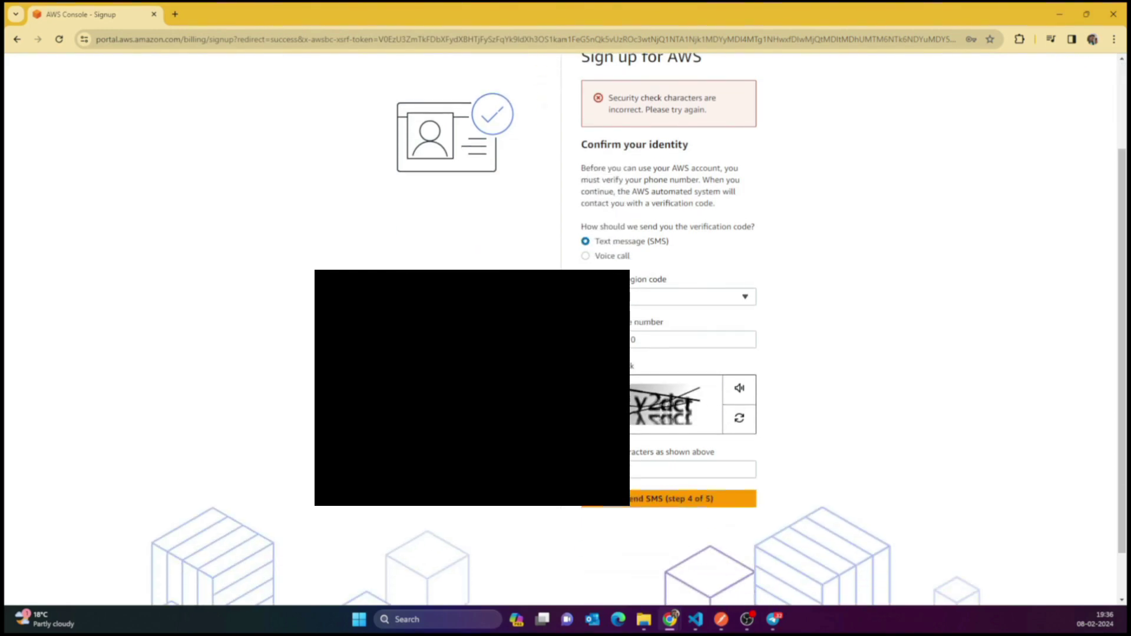
{"action": "left_click", "coordinate": [692, 470]}
{"action": "left_click", "coordinate": [654, 499]}
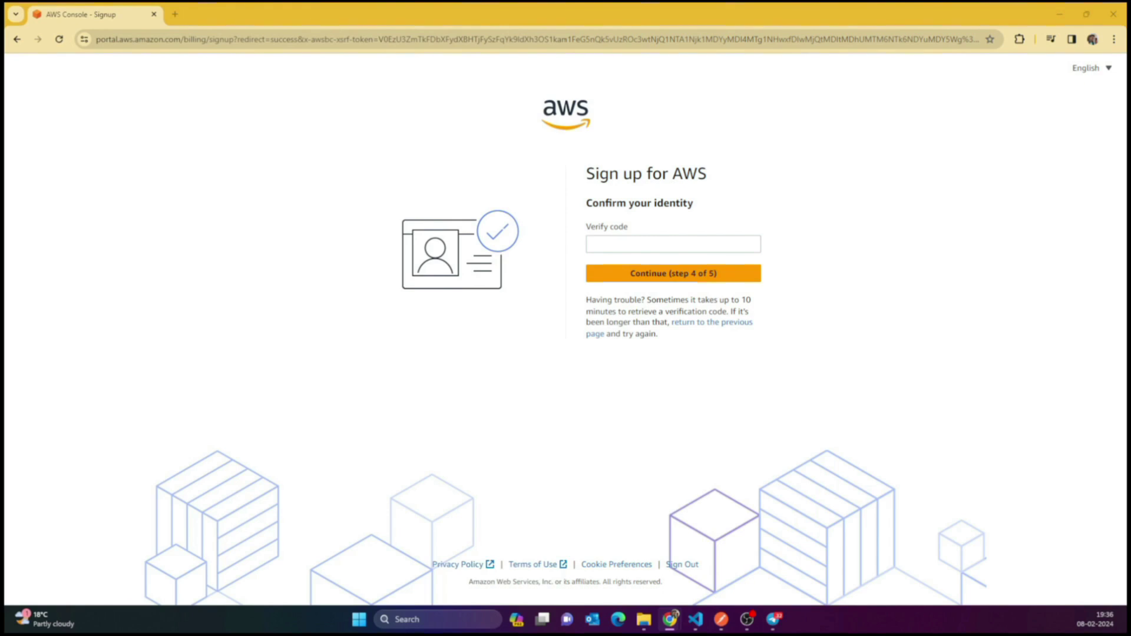
- Submit the received SMS code, then complete sign-up with the Basic support – Free plan
{"action": "left_click", "coordinate": [718, 273]}
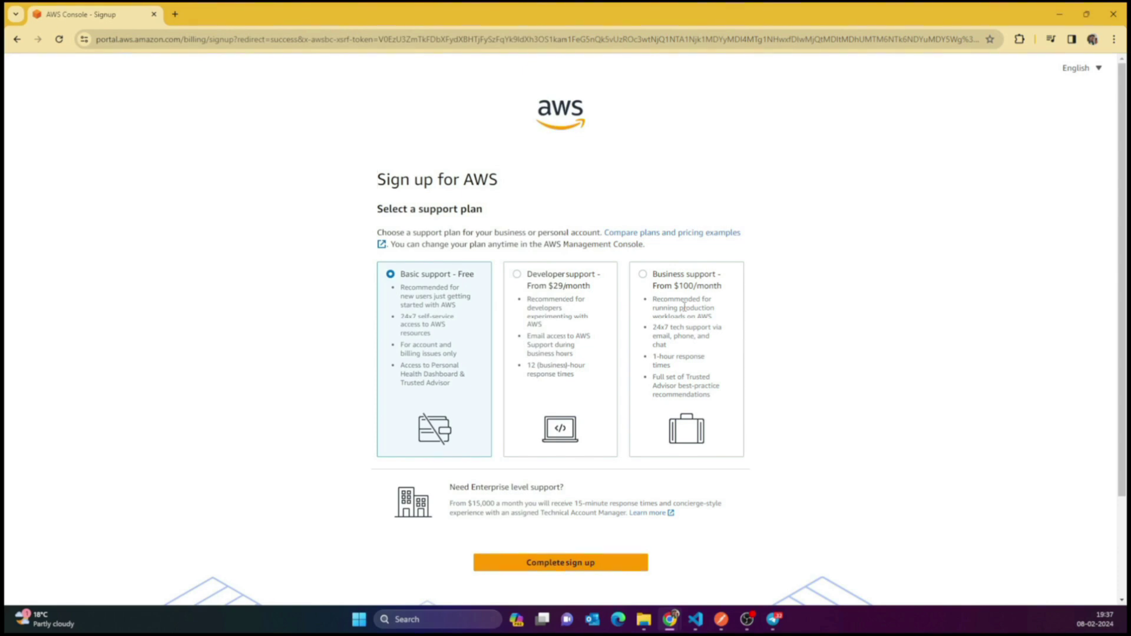
{"action": "scroll", "coordinate": [717, 324], "scroll_direction": "down", "scroll_amount": 3}
{"action": "left_click", "coordinate": [597, 450]}
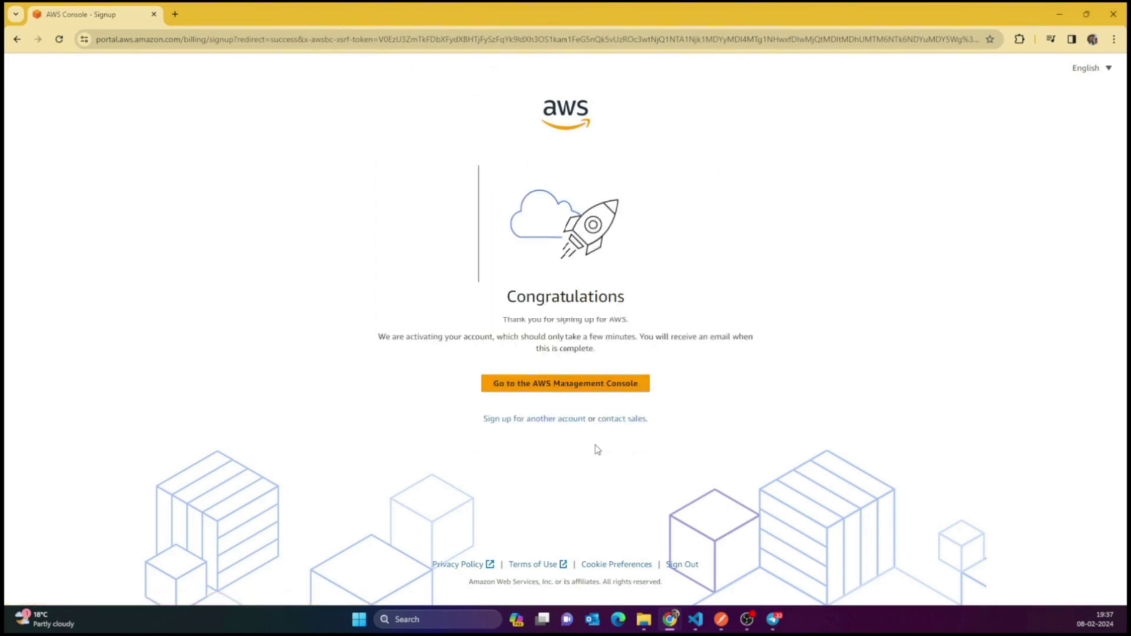
- Submit the personalization form with role Entrepreneur and interest Websites and Web Apps
{"action": "left_click", "coordinate": [606, 387]}
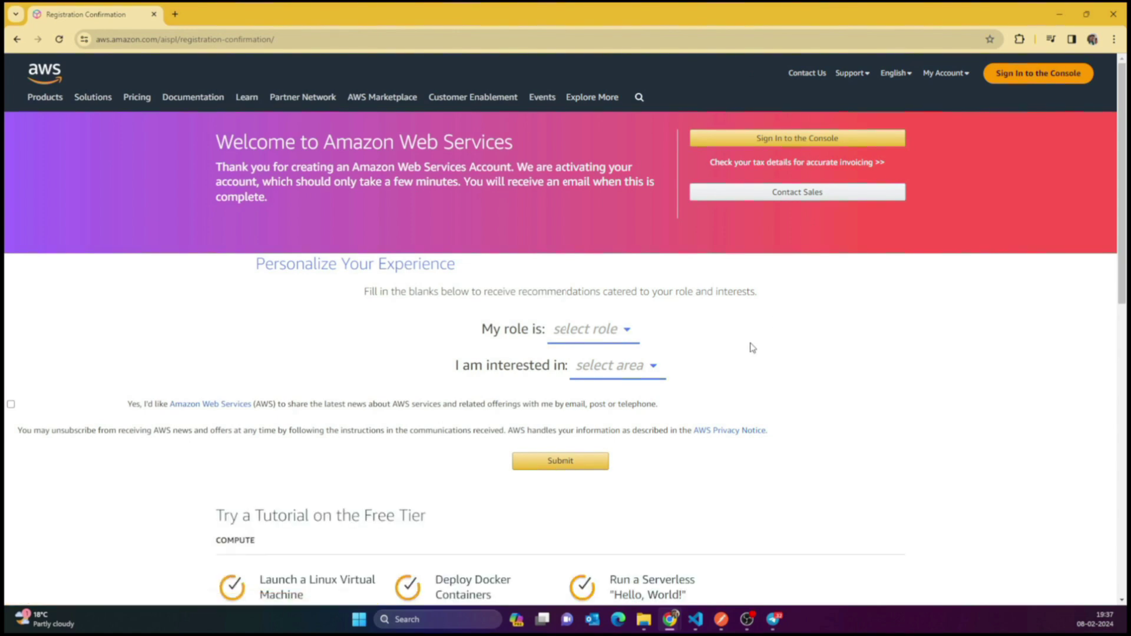
{"action": "scroll", "coordinate": [752, 347], "scroll_direction": "down", "scroll_amount": 1}
{"action": "left_click", "coordinate": [626, 283]}
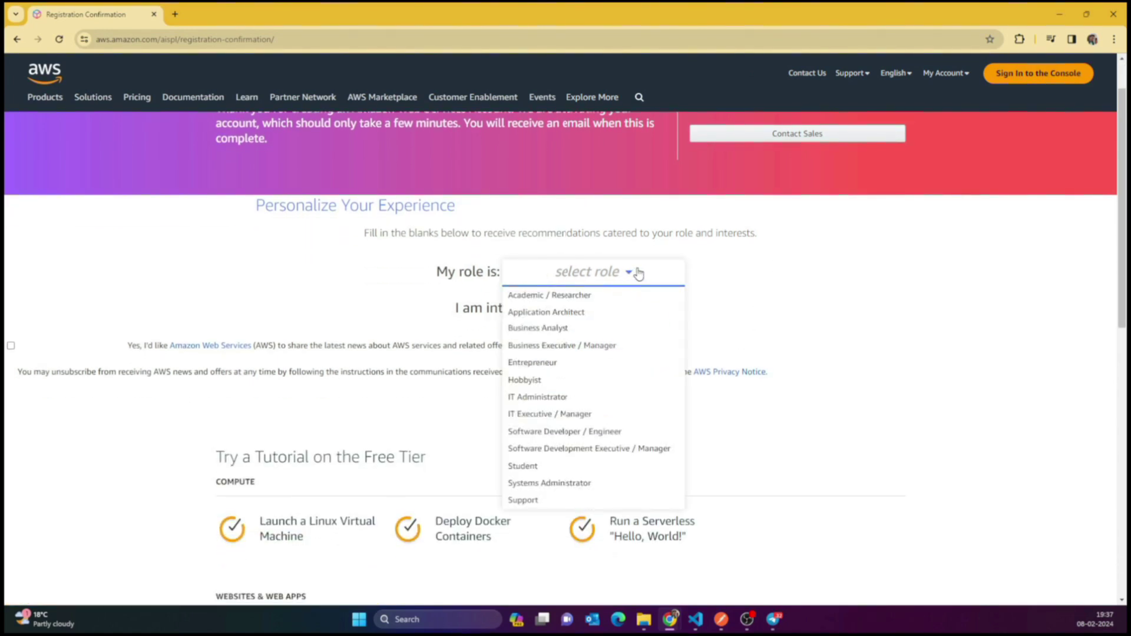
{"action": "left_click", "coordinate": [645, 362]}
{"action": "left_click", "coordinate": [608, 312]}
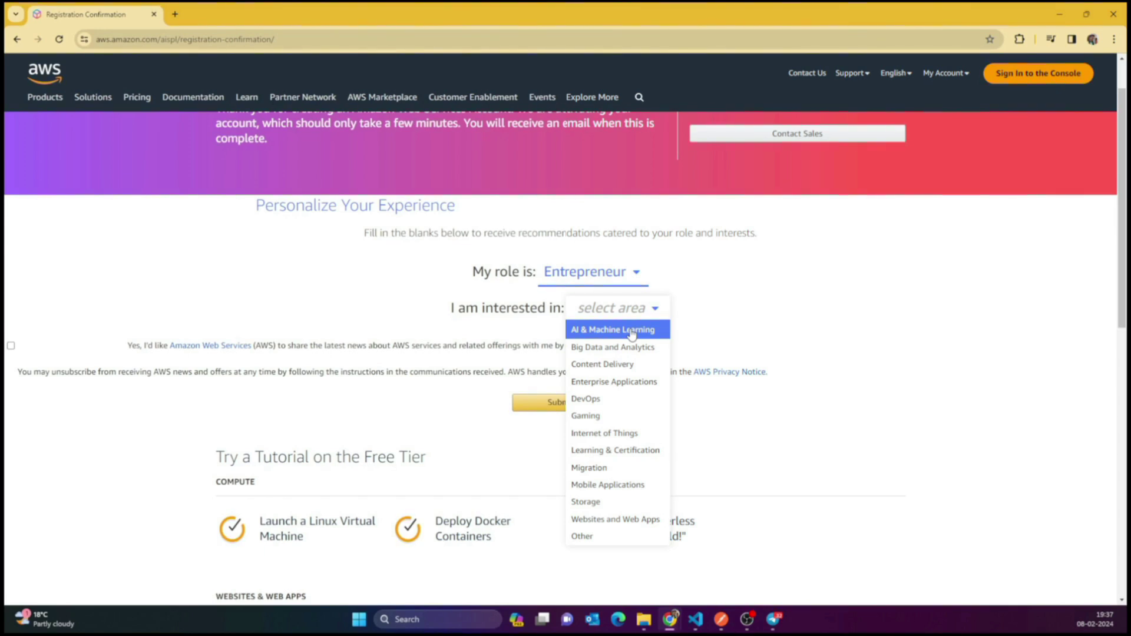
{"action": "left_click", "coordinate": [614, 519]}
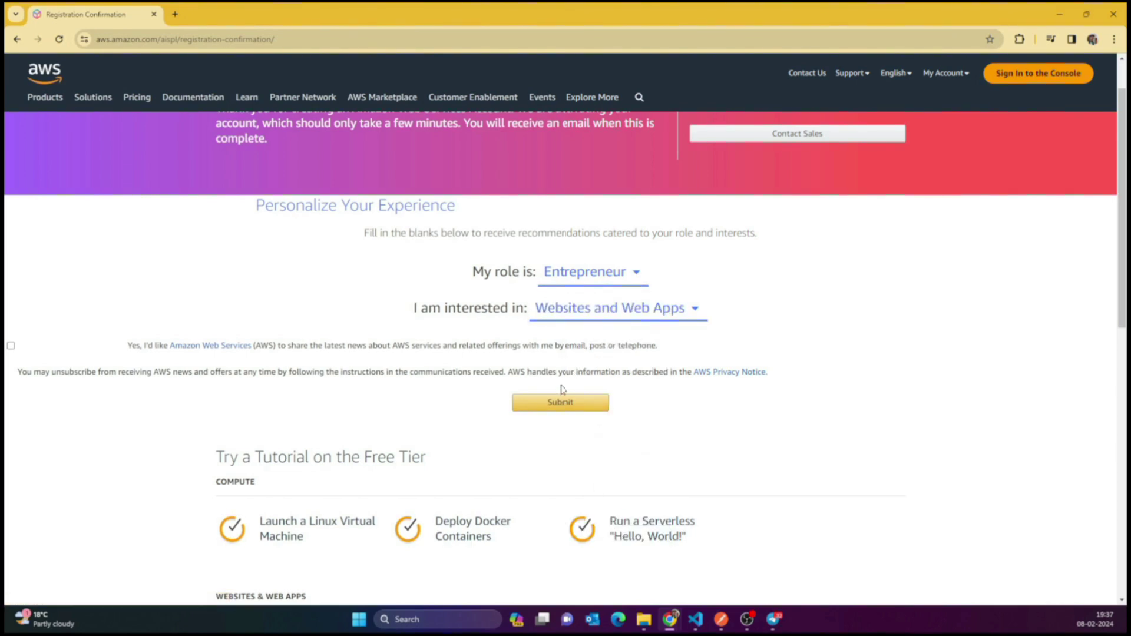
{"action": "left_click", "coordinate": [568, 404]}
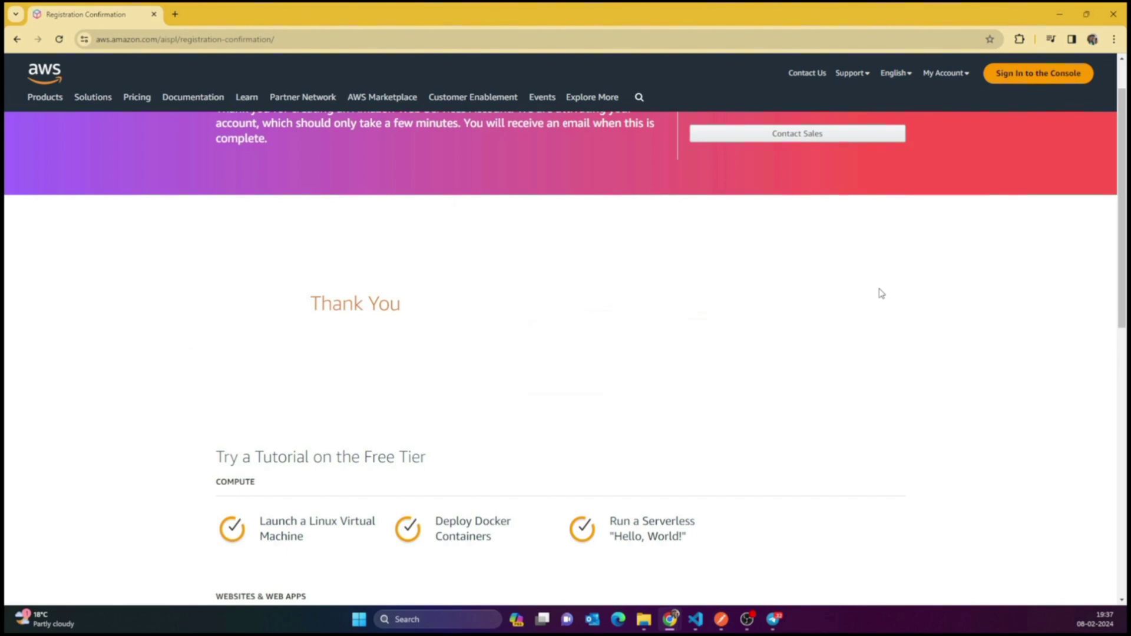
- Go to the AWS Management Console sign-in page
{"action": "scroll", "coordinate": [881, 292], "scroll_direction": "down", "scroll_amount": 1}
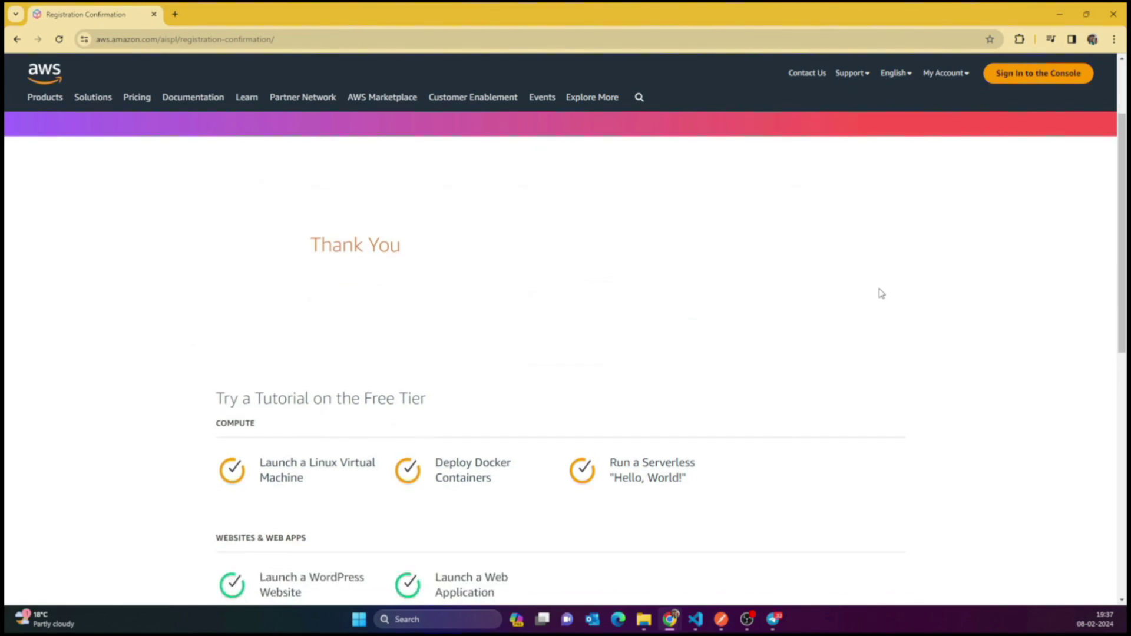
{"action": "scroll", "coordinate": [880, 293], "scroll_direction": "down", "scroll_amount": 3}
{"action": "scroll", "coordinate": [880, 293], "scroll_direction": "down", "scroll_amount": 4}
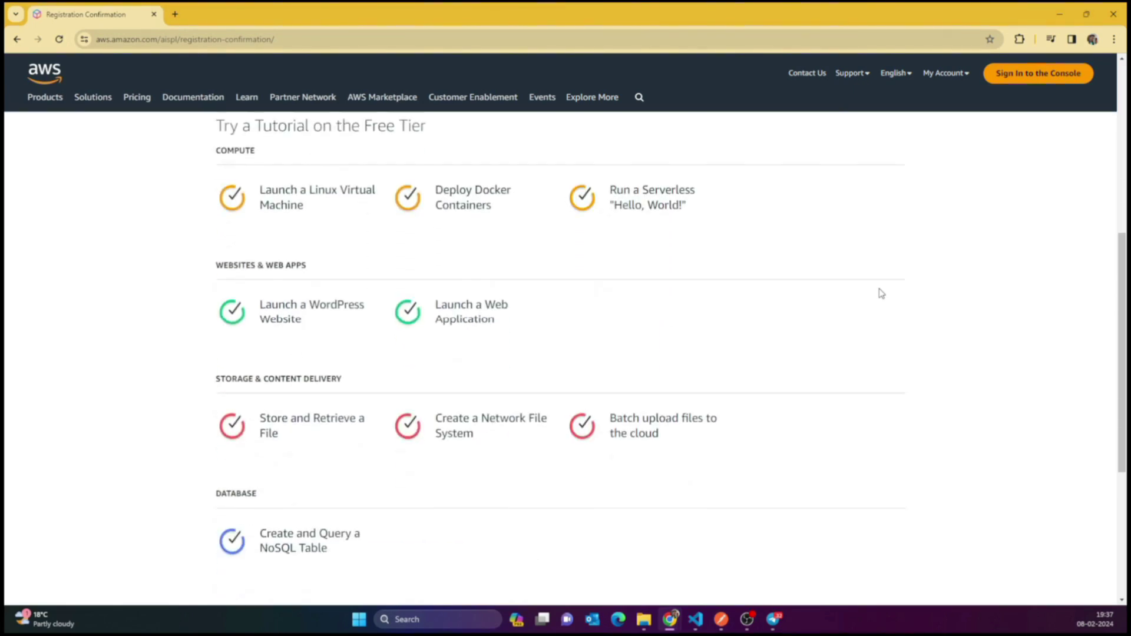
{"action": "scroll", "coordinate": [881, 293], "scroll_direction": "up", "scroll_amount": 8}
{"action": "scroll", "coordinate": [881, 293], "scroll_direction": "up", "scroll_amount": 1}
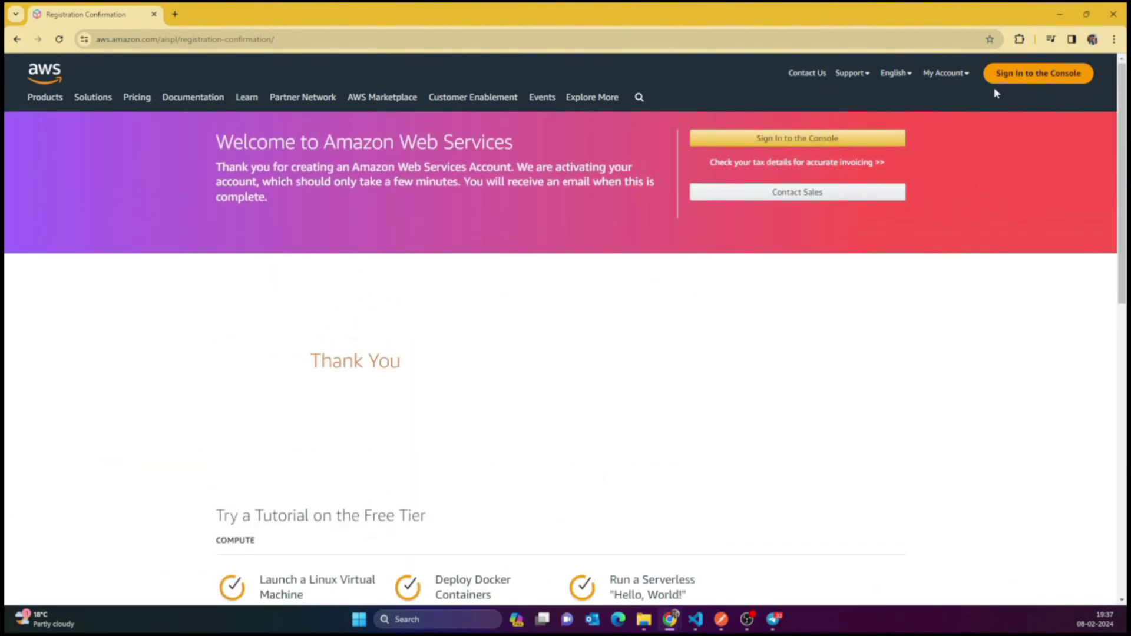
{"action": "left_click", "coordinate": [1031, 80]}
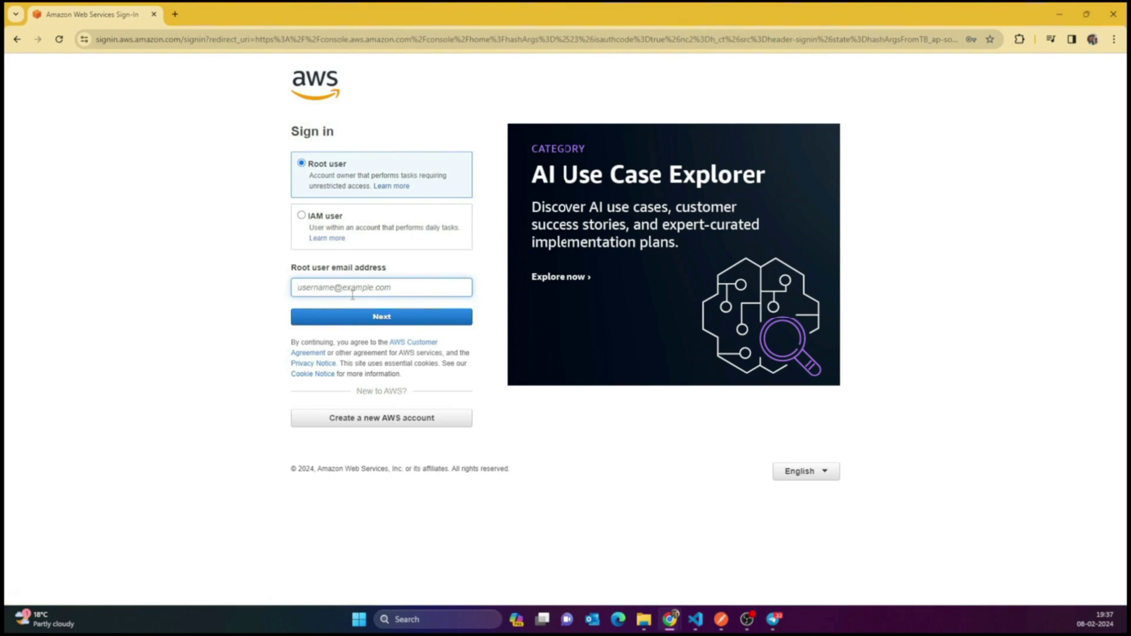
- Enter the root user email address and continue to the password step
{"action": "left_click", "coordinate": [364, 289]}
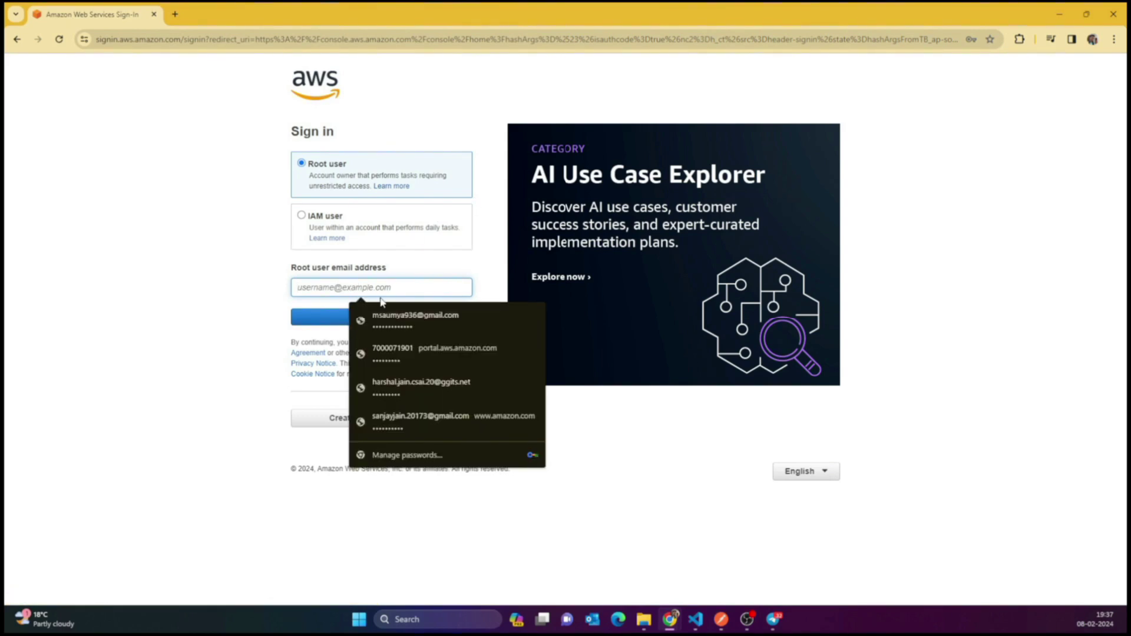
{"action": "left_click", "coordinate": [361, 317]}
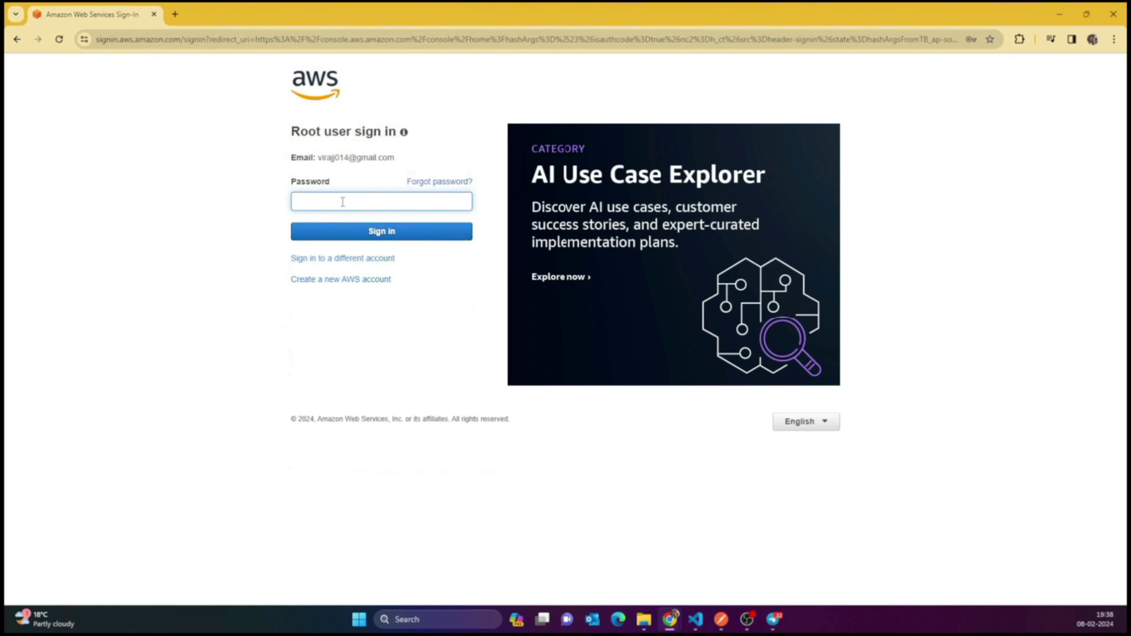
- Sign in with the account password and answer Chrome's save-password prompt
{"action": "left_click", "coordinate": [343, 198]}
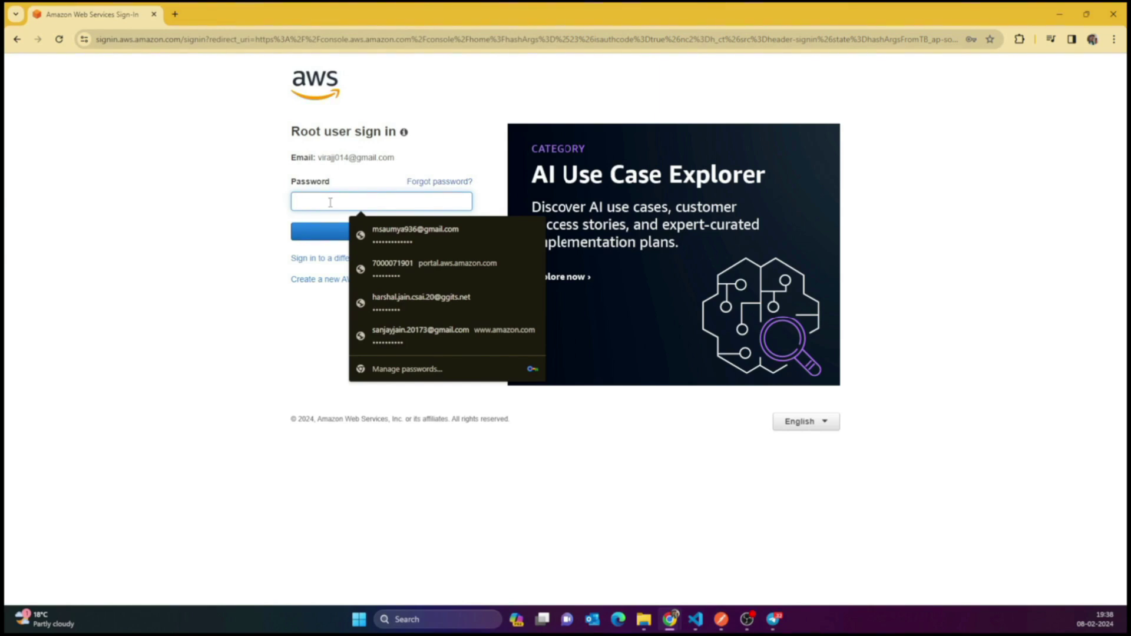
{"action": "type", "text": "****"}
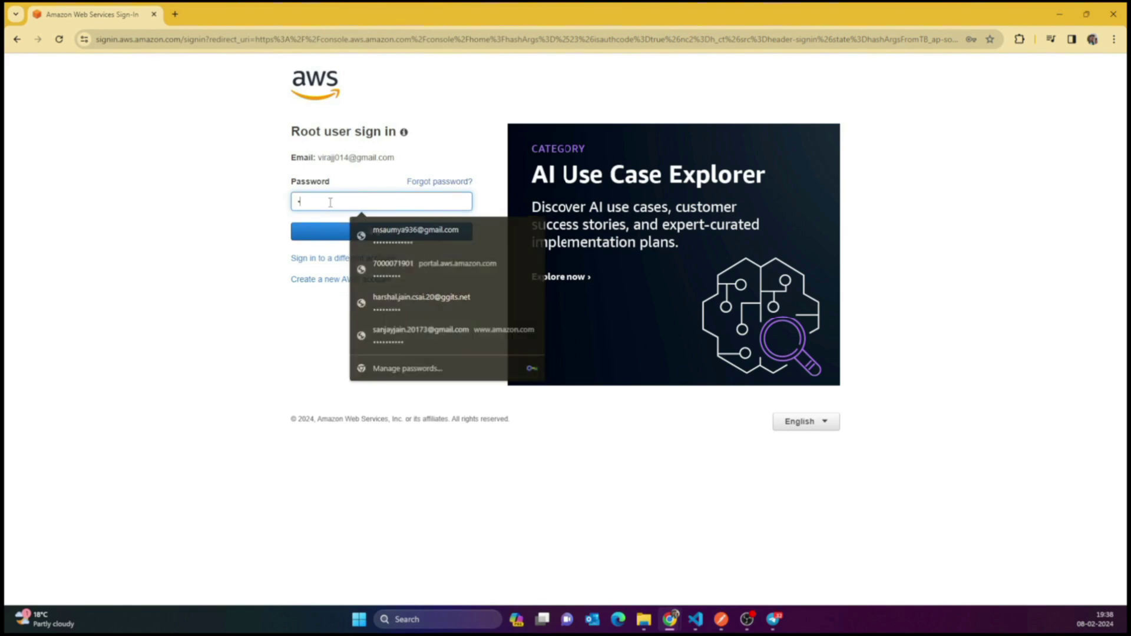
{"action": "type", "text": "****"}
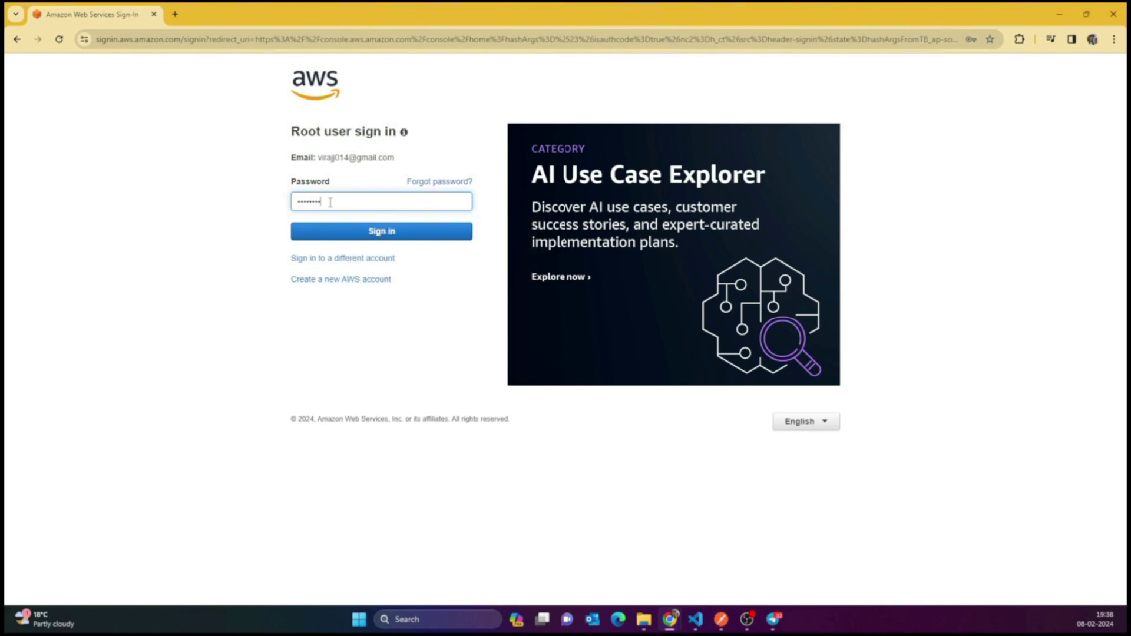
{"action": "left_click", "coordinate": [379, 236]}
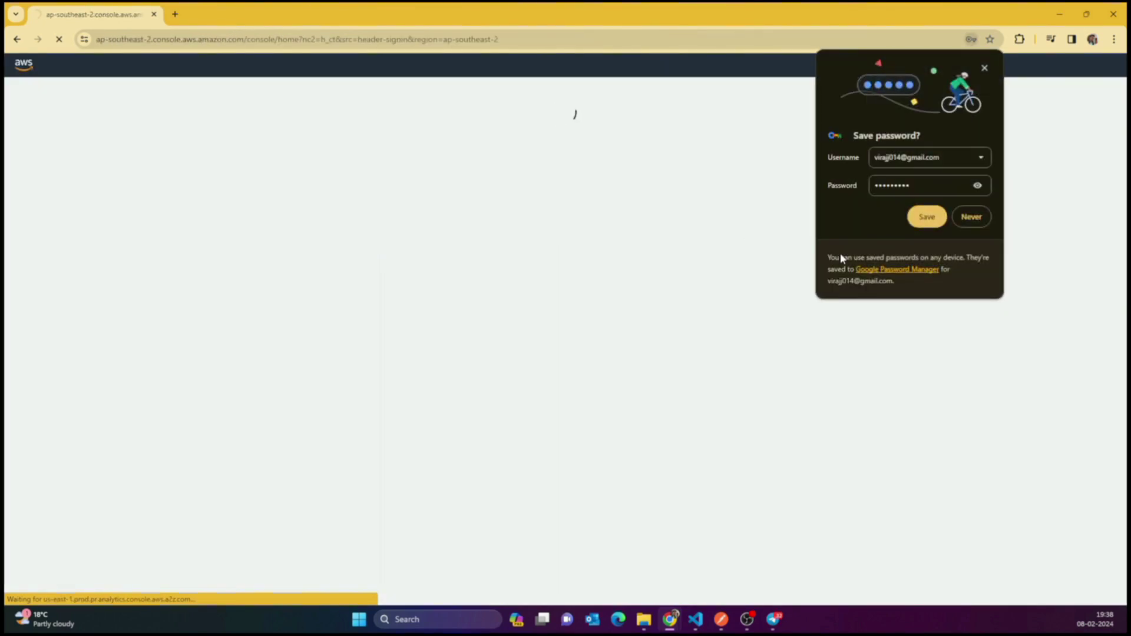
{"action": "left_click", "coordinate": [927, 217]}
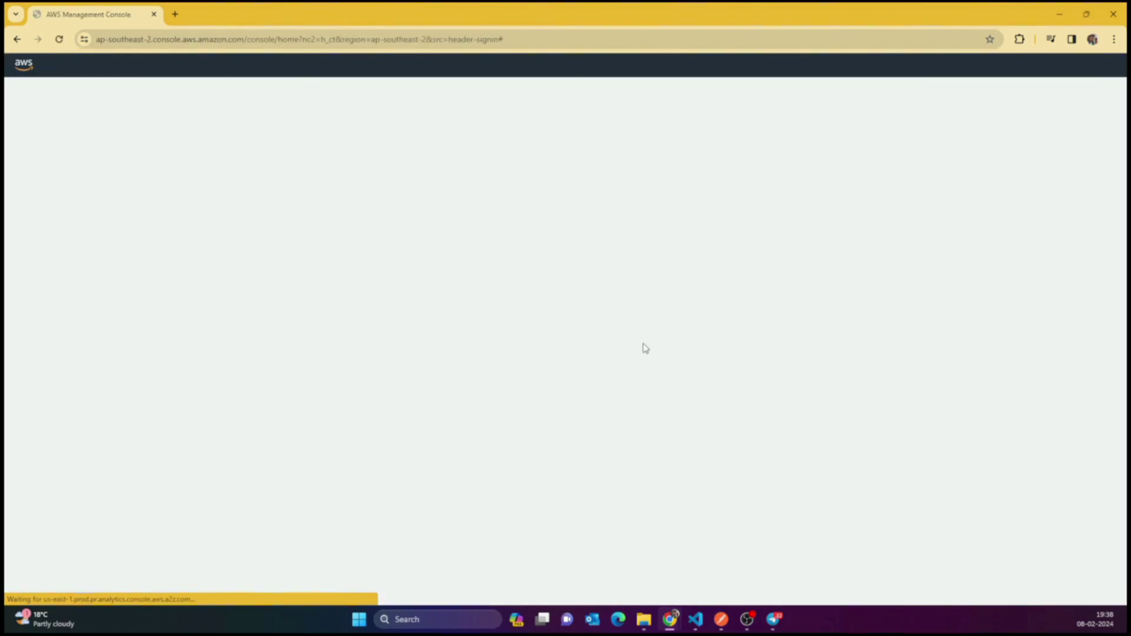